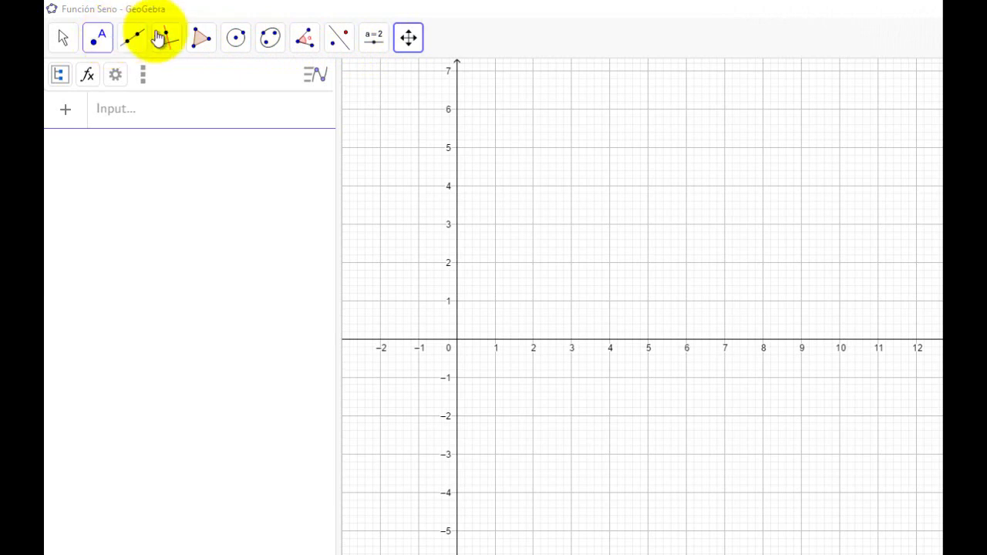
Step: Move the graphics view so that more of the positive x-axis and the negative y-axis shows
left_click(411, 40)
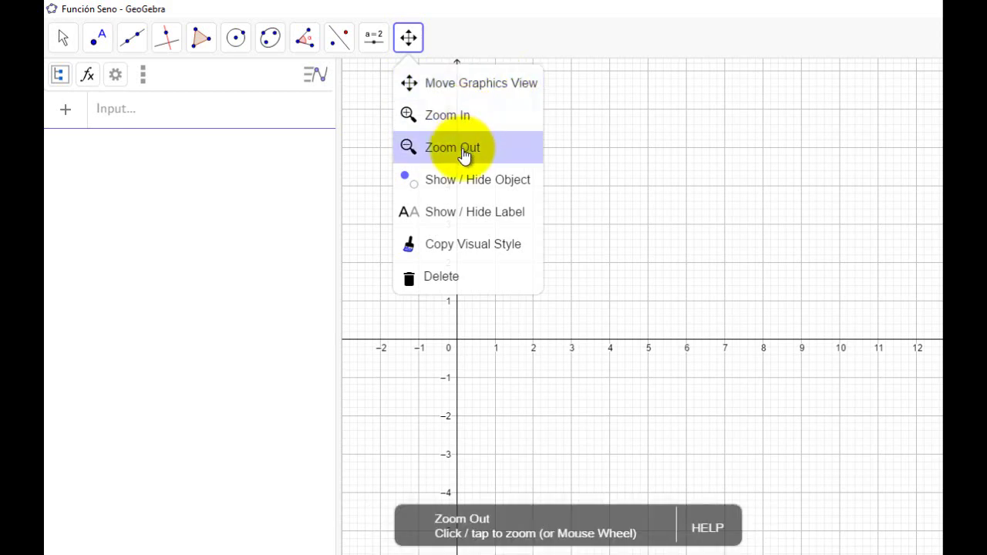
left_click(481, 84)
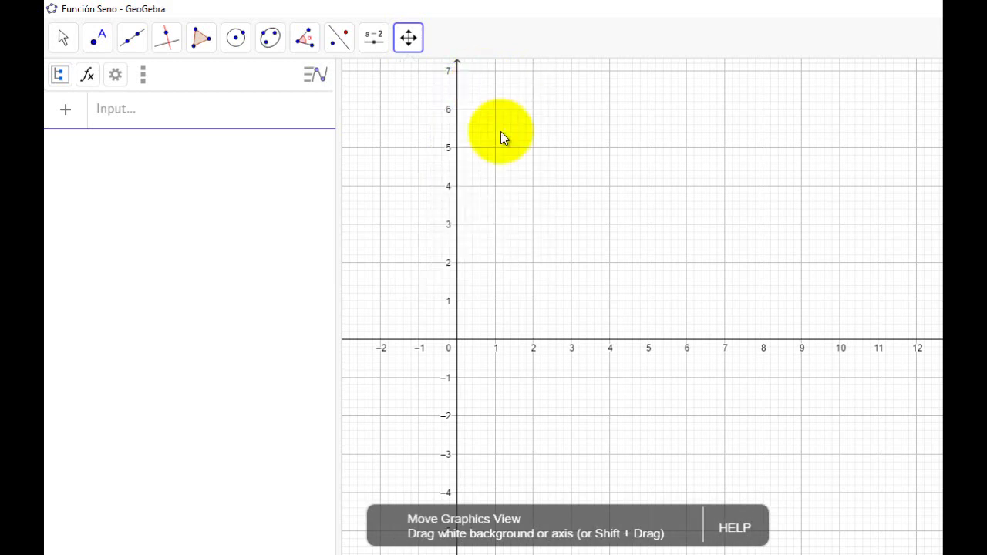
left_click_drag(566, 227, 525, 161)
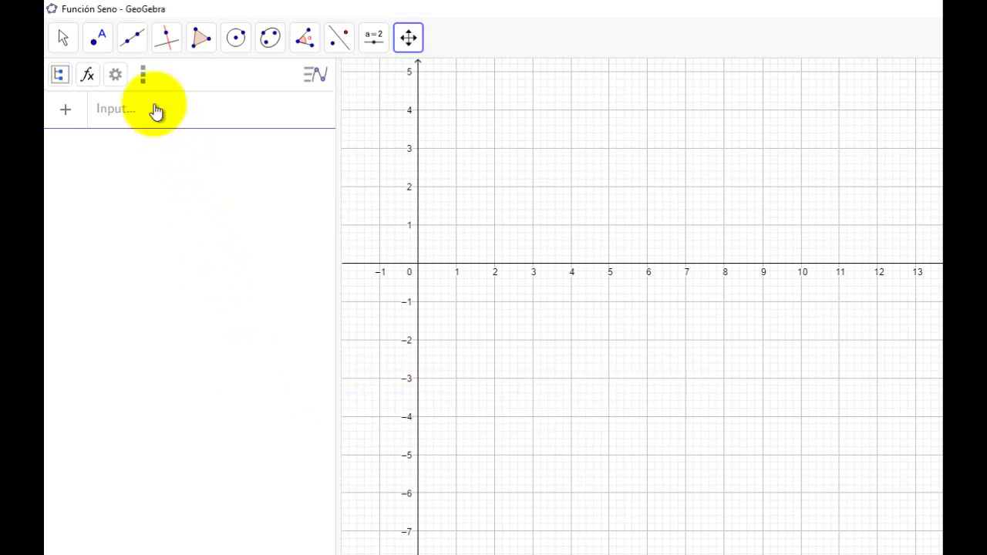
Step: Bring up the on-screen math keyboard for a new expression and look through its numeric, function, letter and Greek layouts
left_click(127, 117)
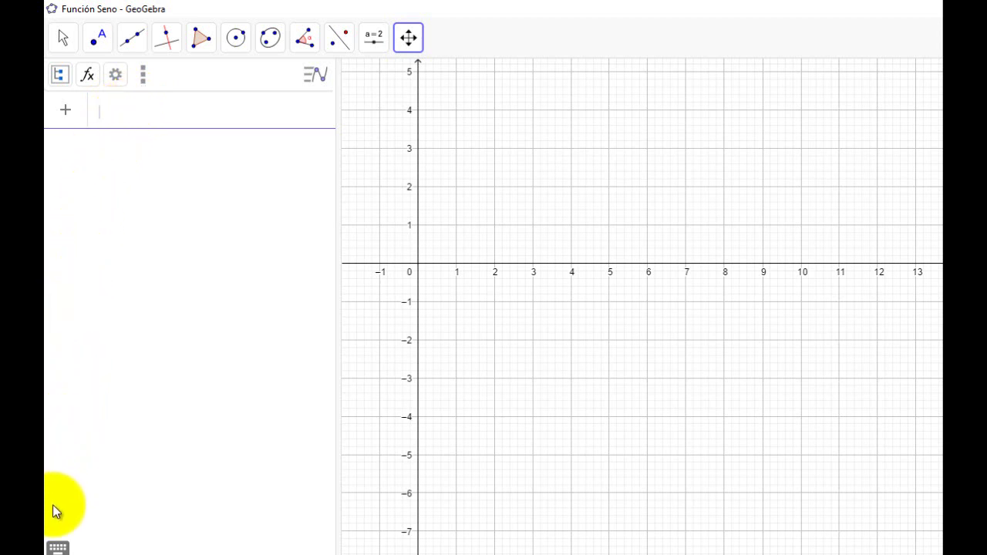
left_click(60, 548)
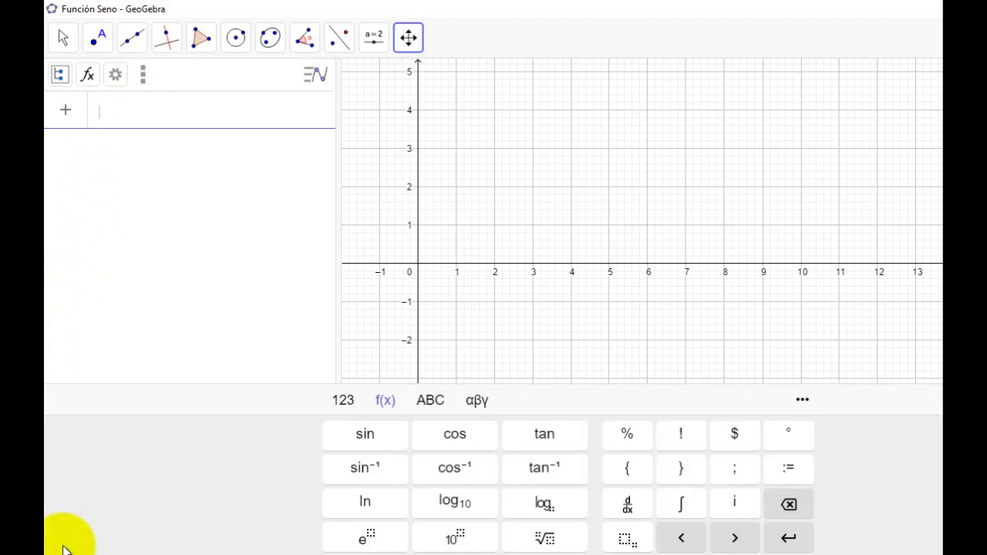
left_click(354, 407)
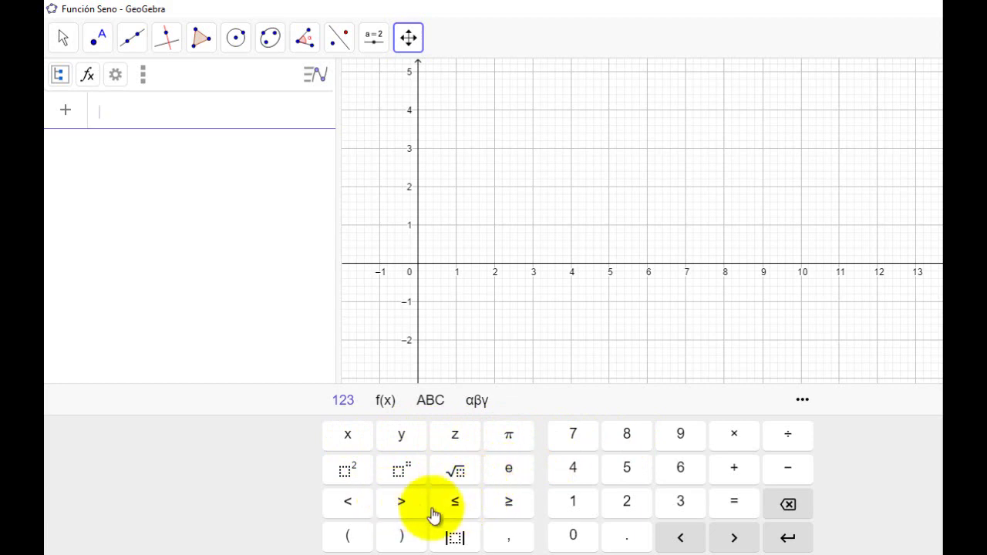
left_click(385, 401)
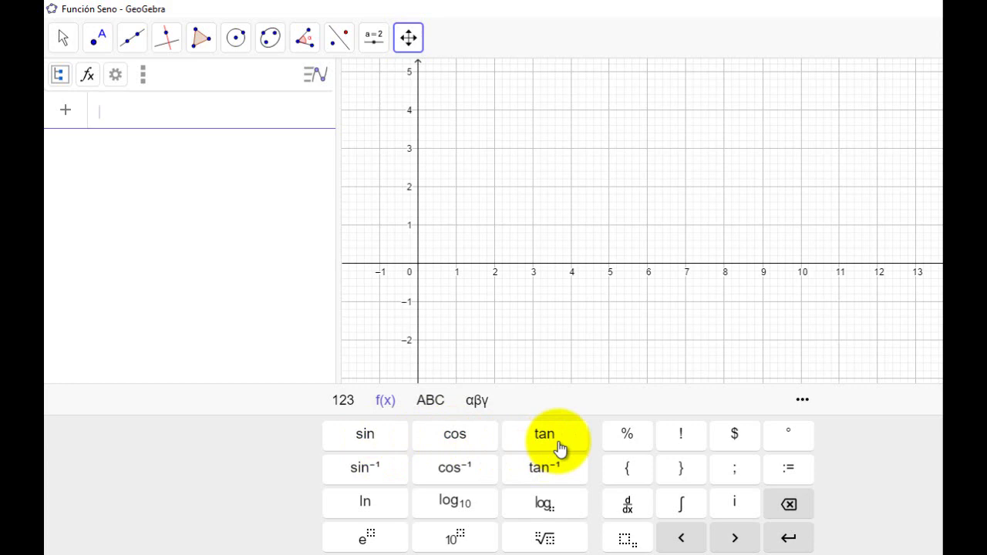
left_click(432, 404)
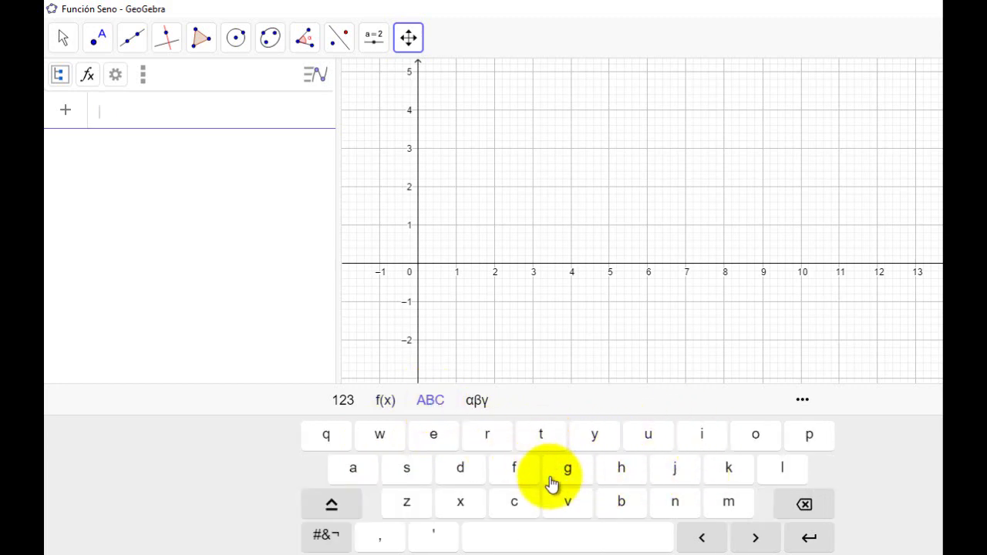
left_click(478, 403)
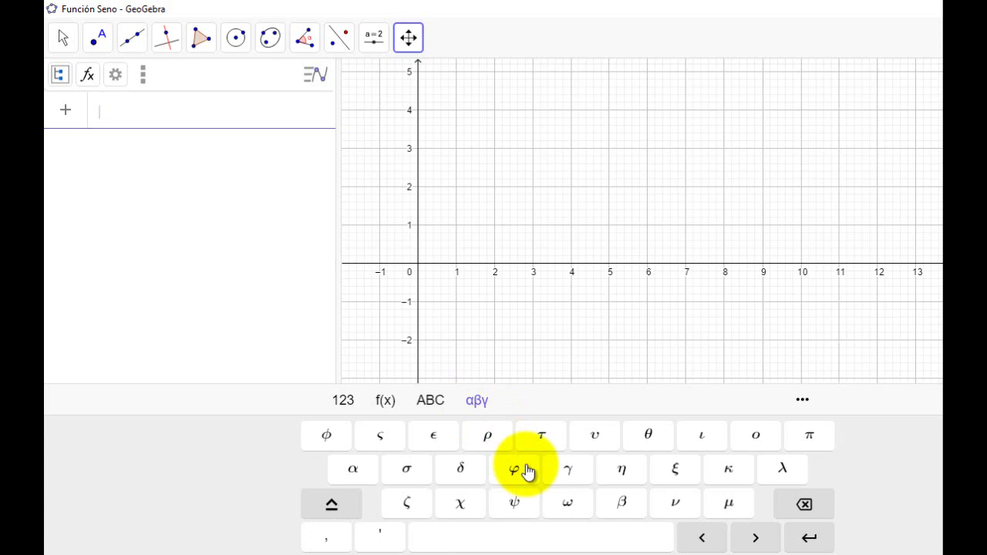
Step: Enter sin(x) as the first function and graph it
left_click(385, 409)
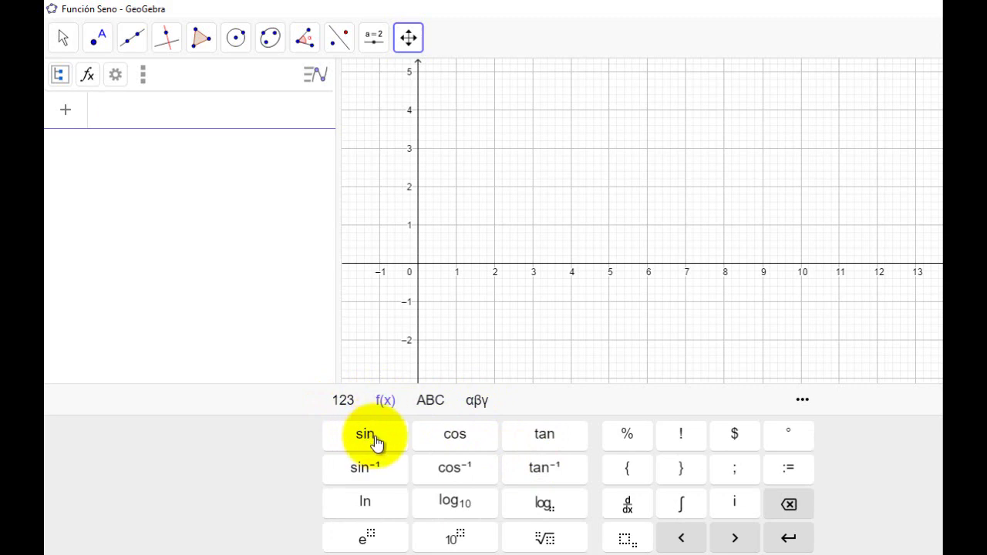
left_click(375, 440)
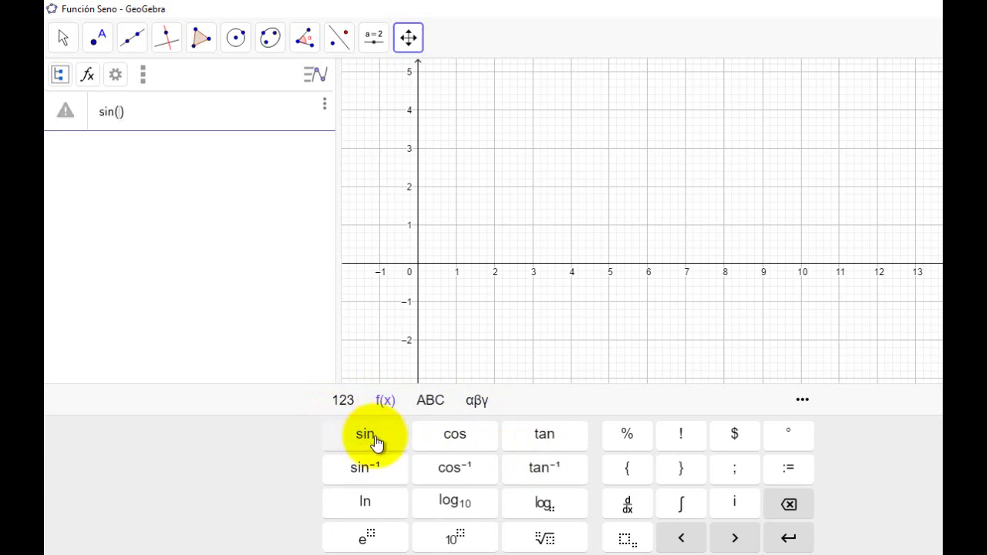
left_click(349, 407)
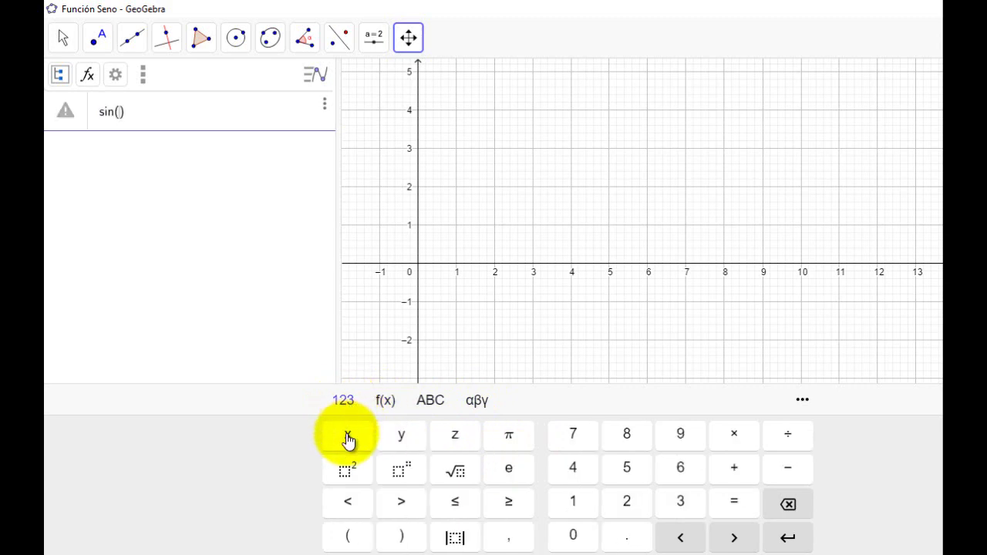
left_click(347, 435)
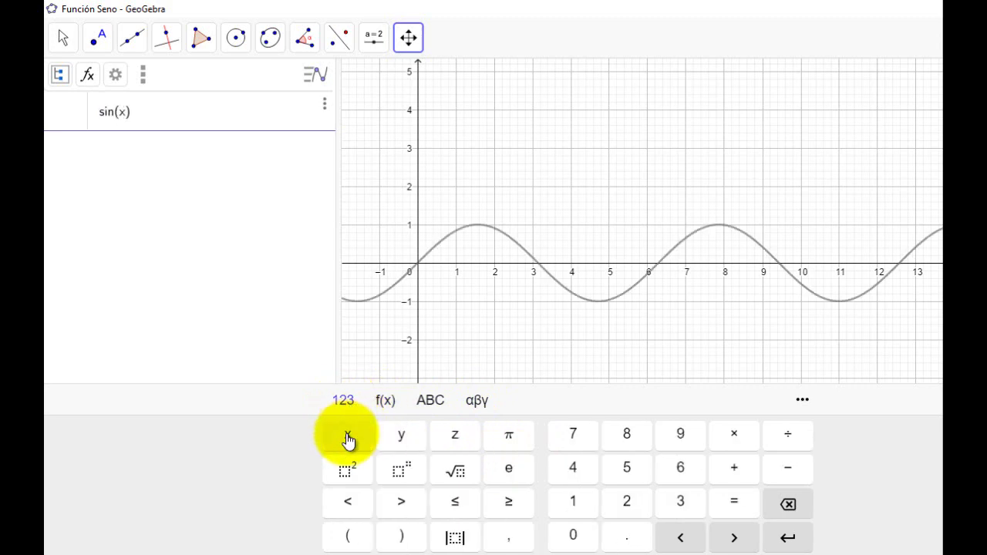
left_click(198, 191)
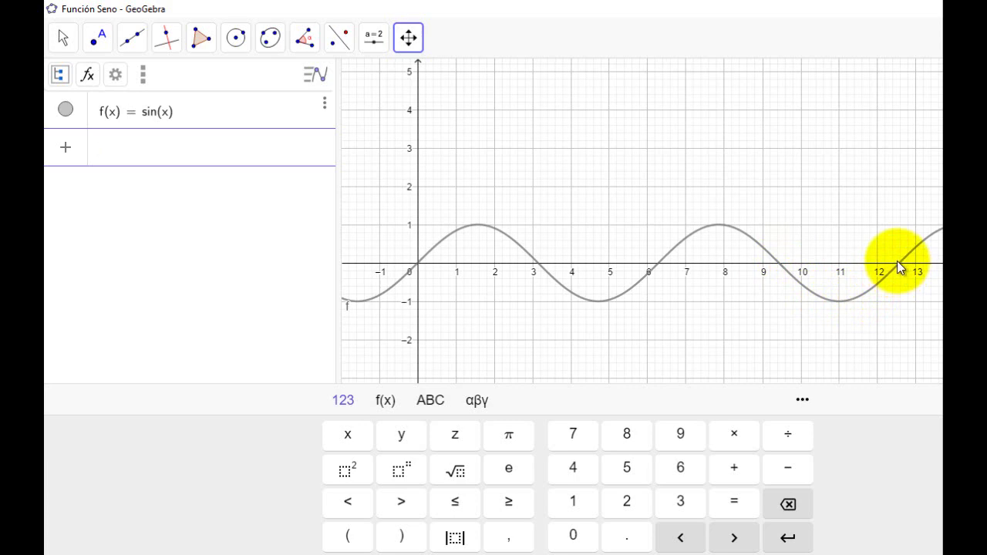
Step: Examine how the sine curve continues along the positive and negative x-axis, ending back around the origin
left_click(408, 39)
left_click(443, 81)
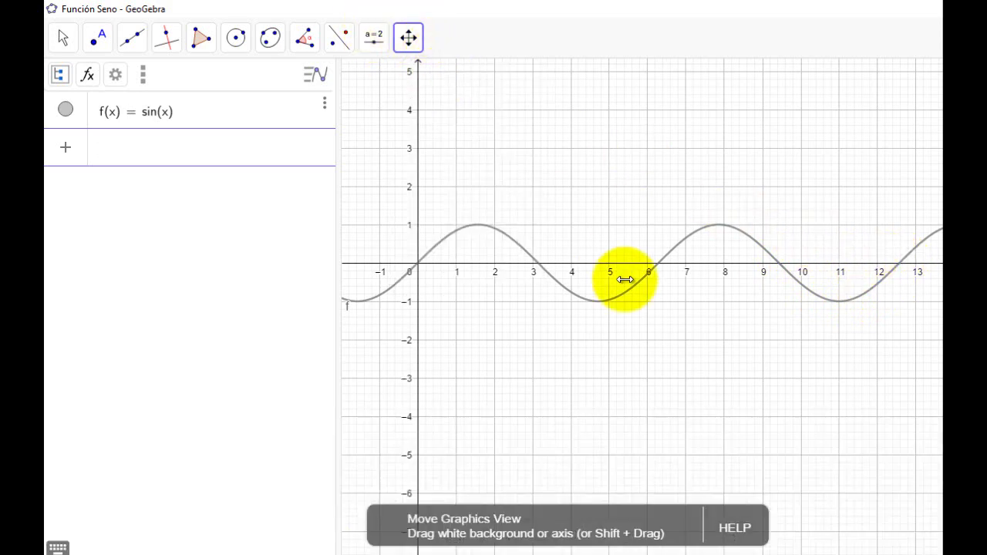
left_click_drag(699, 402, 559, 409)
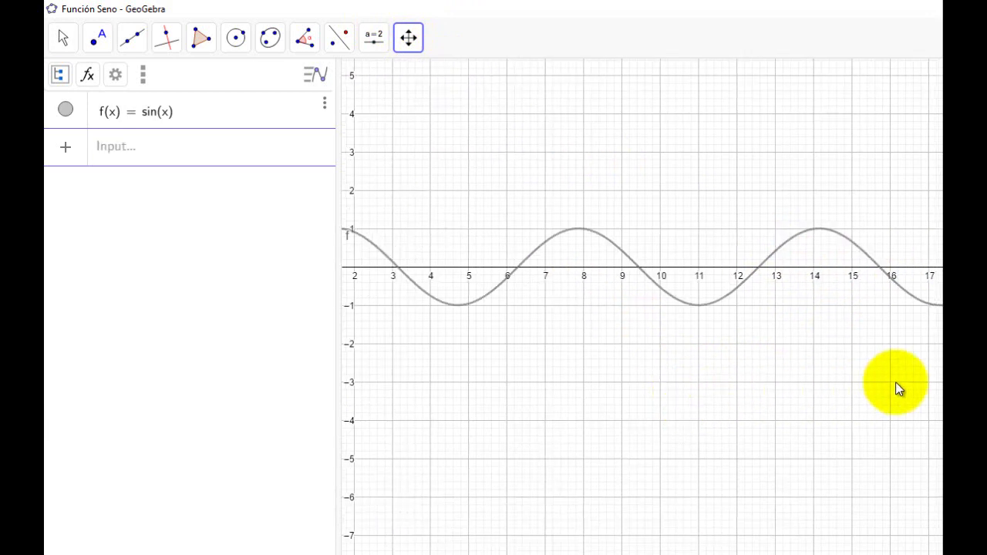
left_click_drag(902, 379, 786, 387)
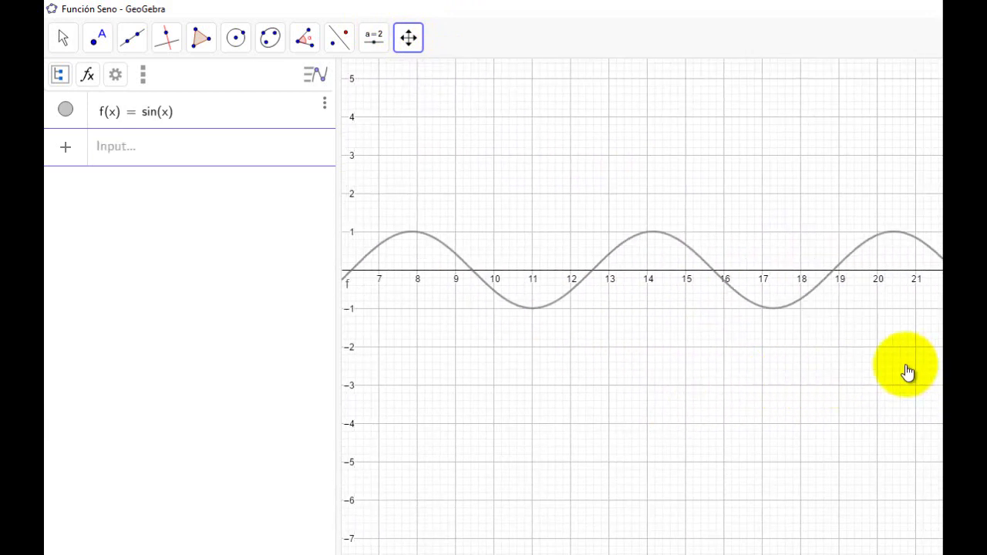
left_click_drag(879, 369, 776, 365)
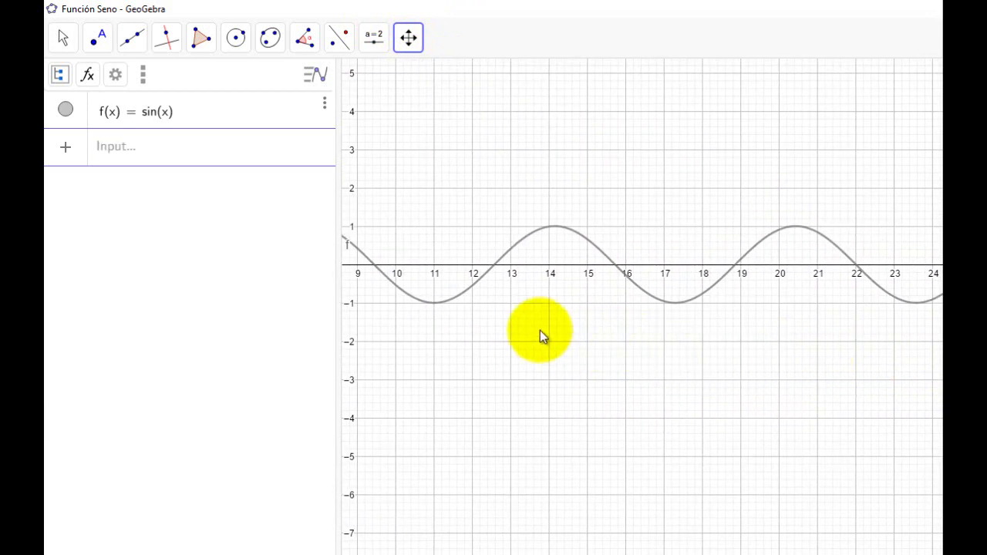
left_click_drag(499, 356, 863, 400)
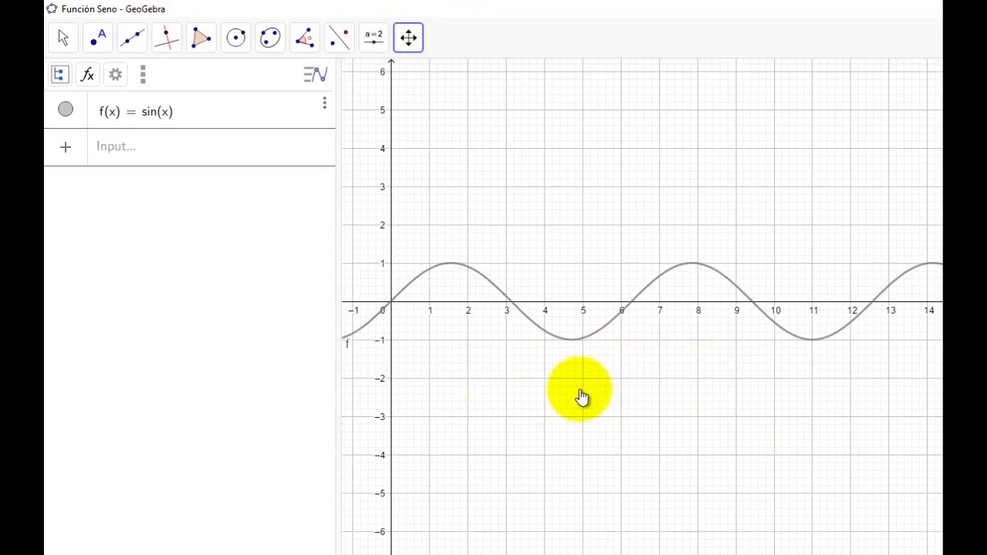
left_click_drag(401, 369, 633, 394)
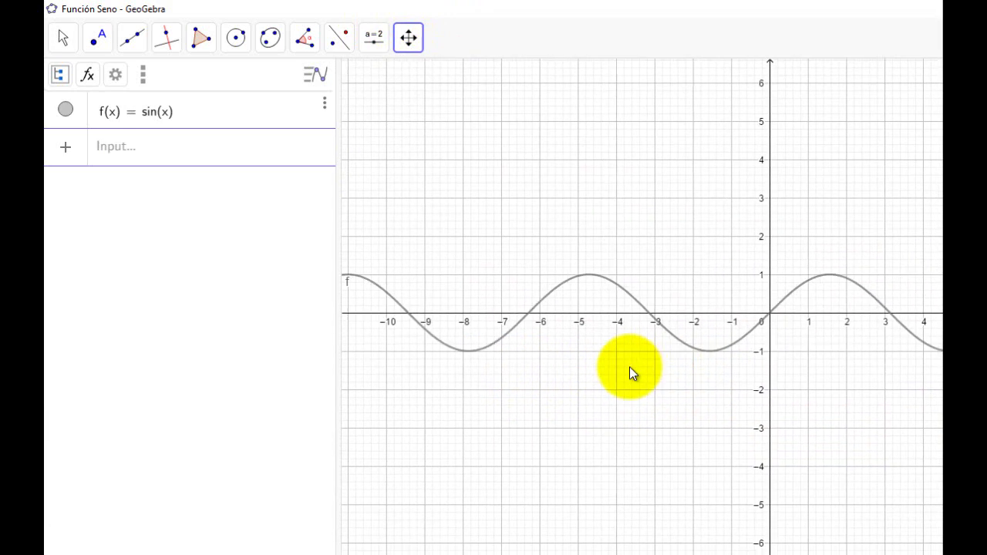
left_click_drag(511, 361, 773, 396)
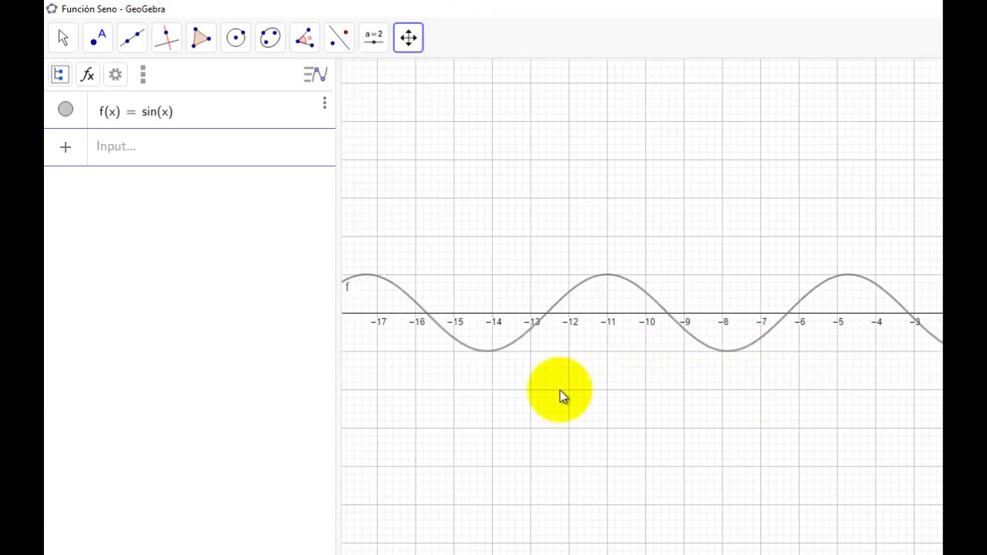
left_click_drag(640, 403, 472, 387)
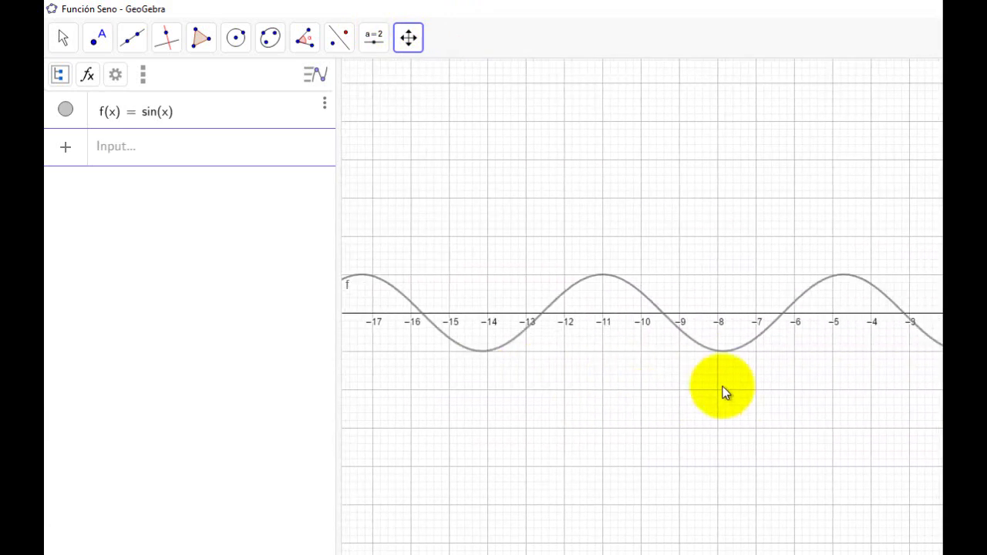
left_click_drag(809, 401, 686, 398)
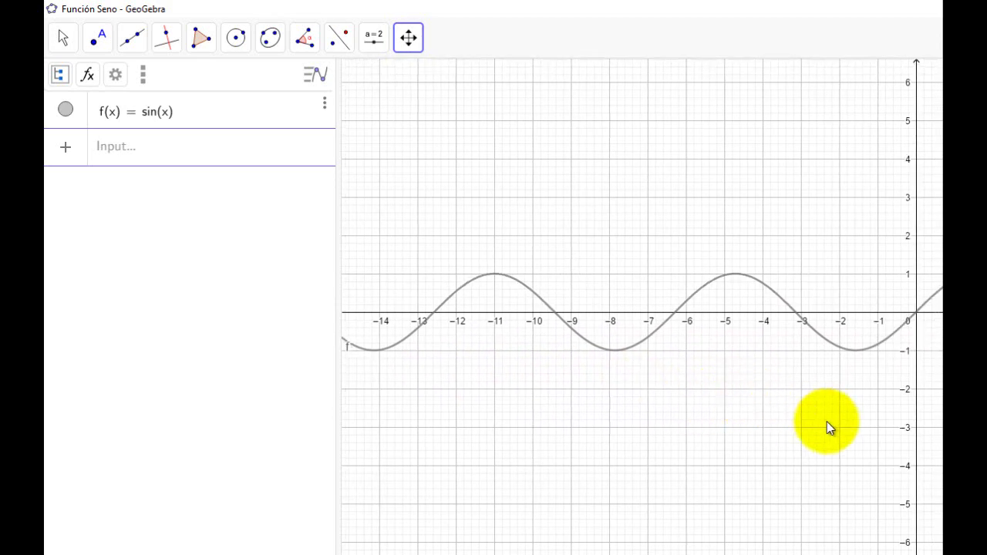
left_click_drag(830, 429, 730, 415)
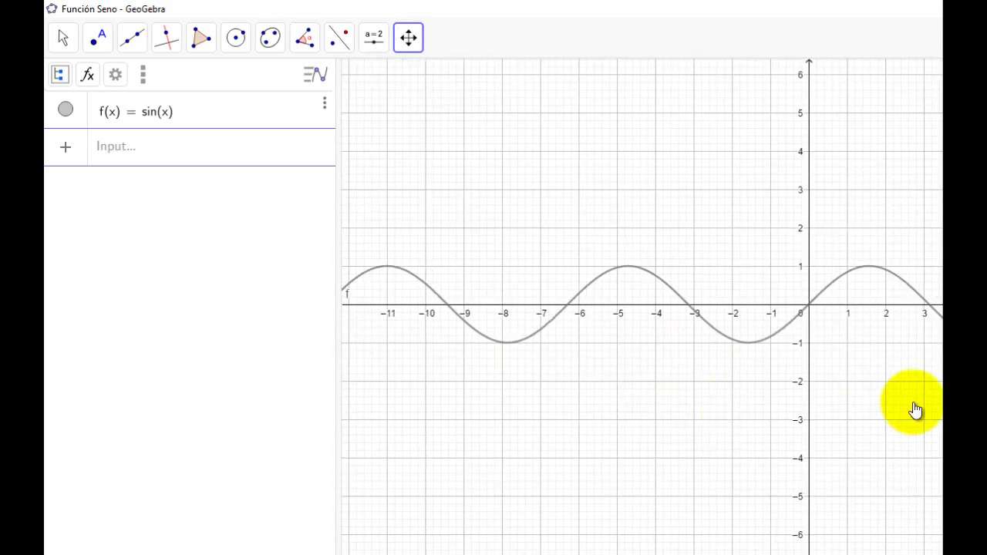
left_click_drag(910, 407, 819, 417)
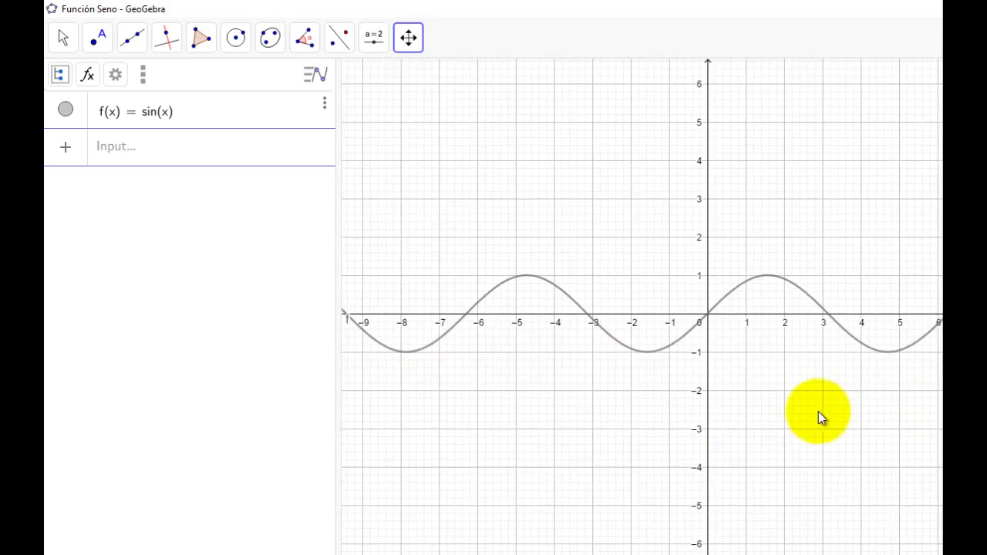
left_click_drag(894, 393, 738, 384)
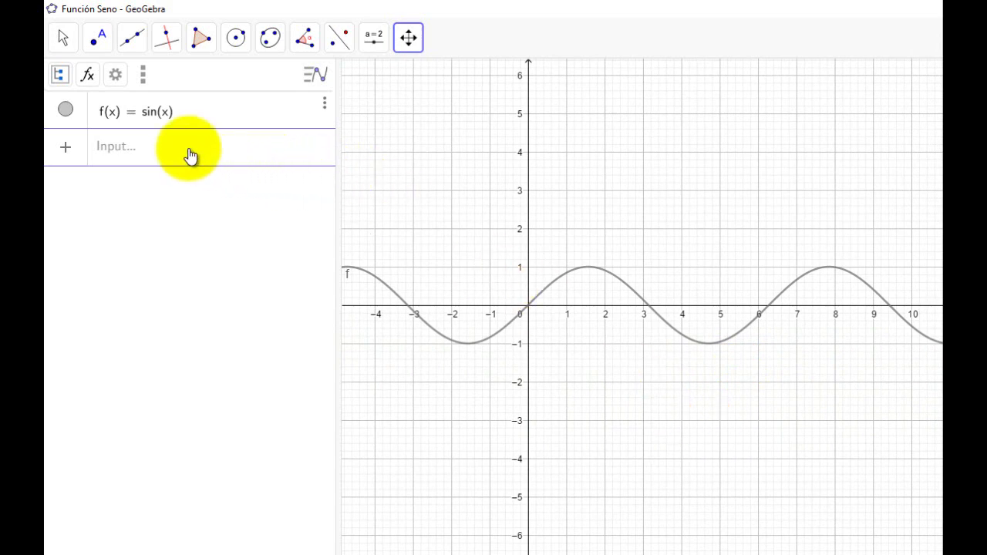
Step: Enter sin(x) as a second expression below f(x)
left_click(140, 152)
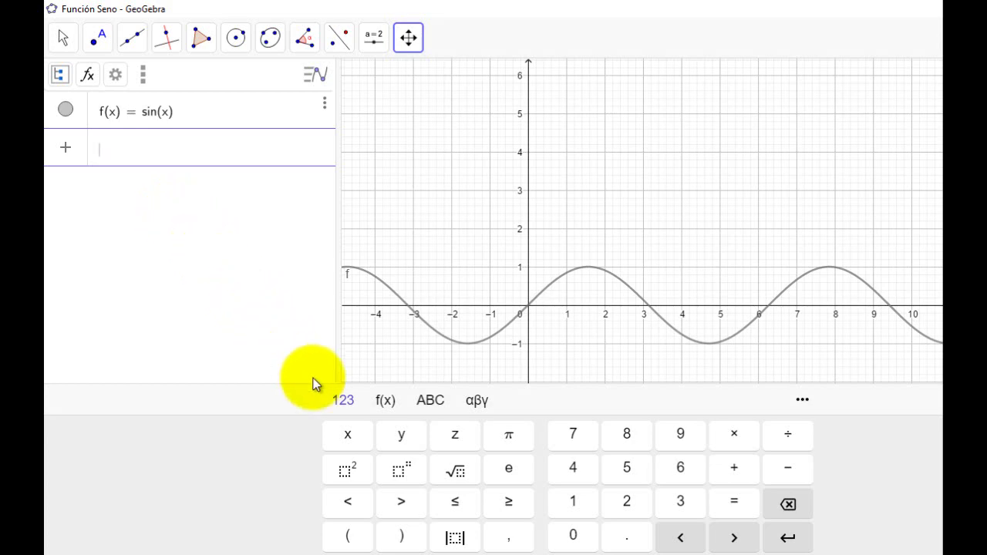
left_click(386, 401)
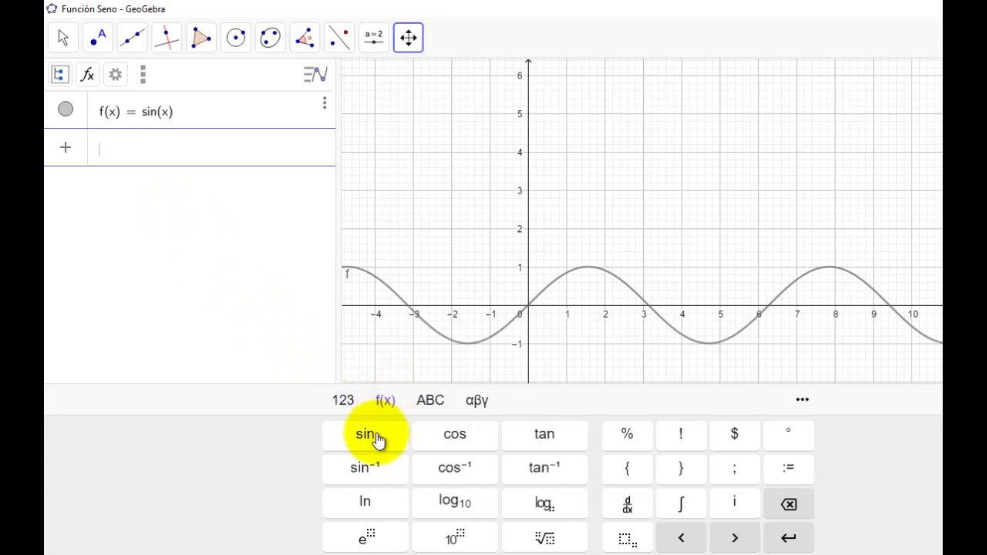
left_click(378, 438)
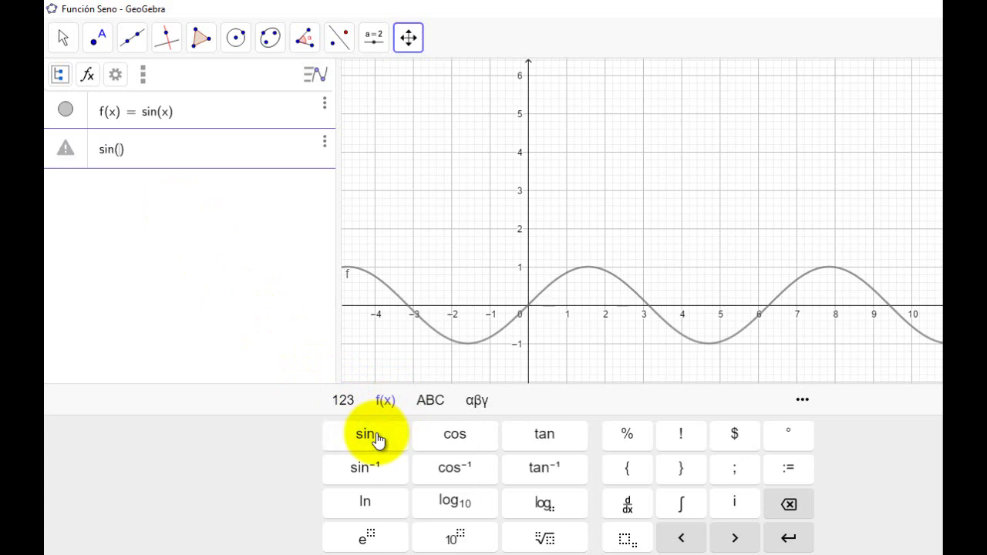
left_click(344, 399)
left_click(348, 441)
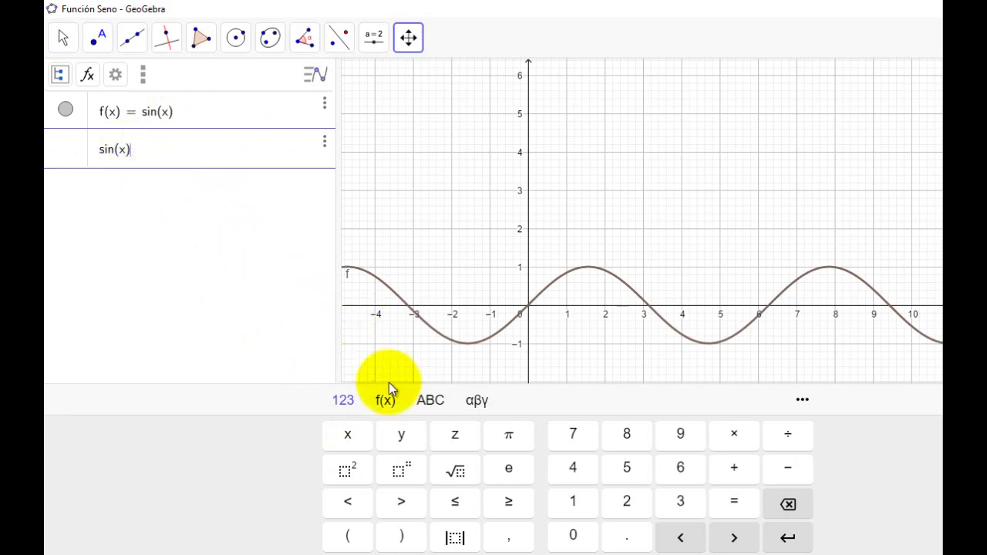
Step: Restrict the second sin(x) expression to the domain 0 ≤ x ≤ 2π and add it as a function
left_click(512, 546)
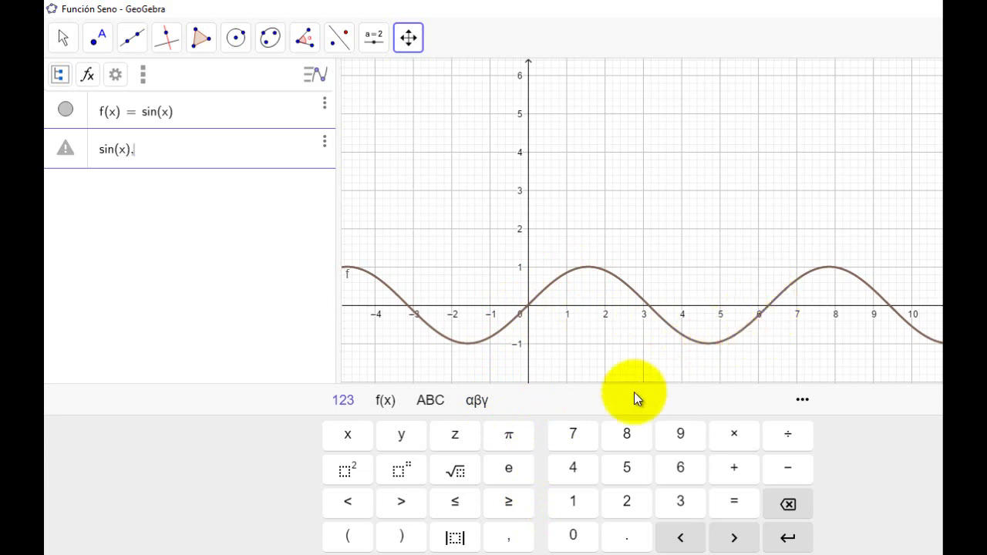
left_click(576, 538)
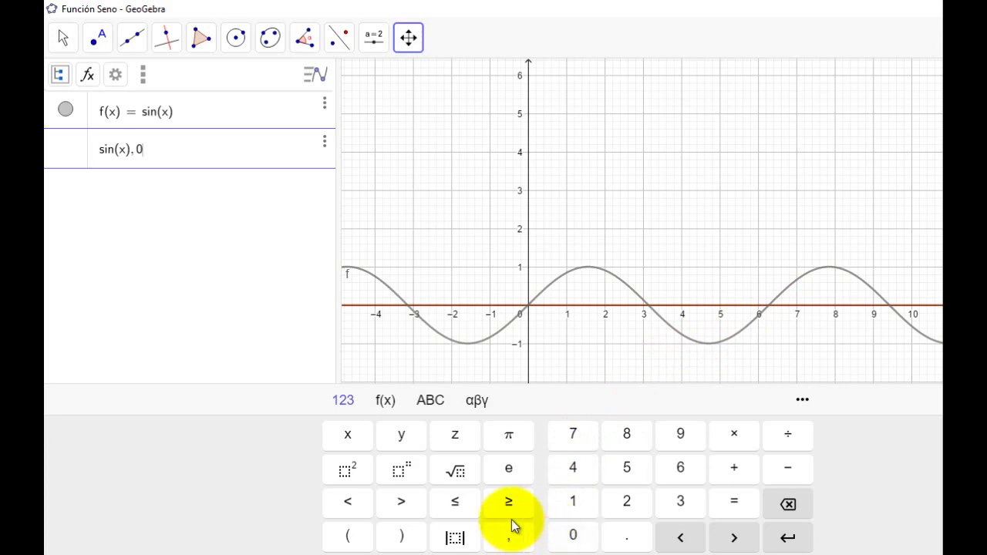
left_click(460, 516)
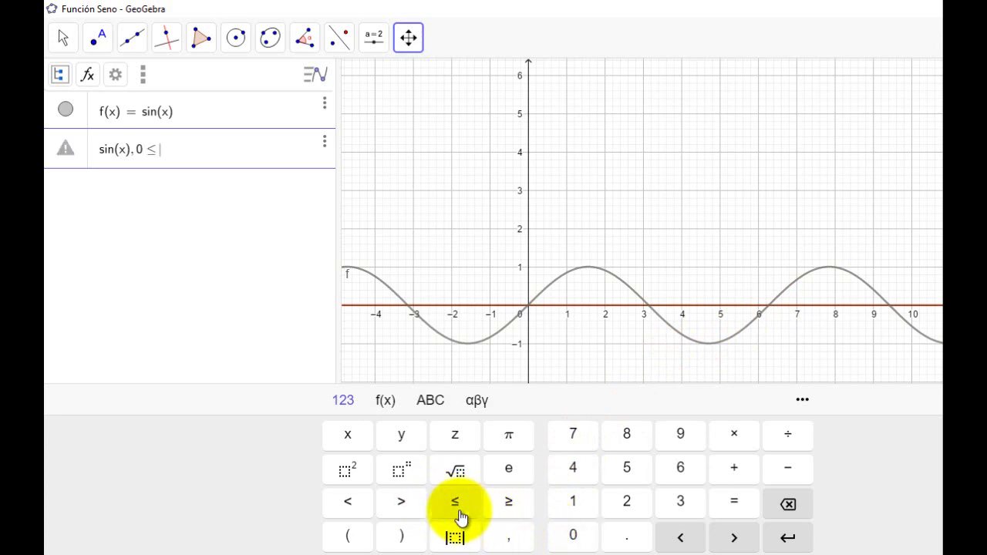
left_click(349, 436)
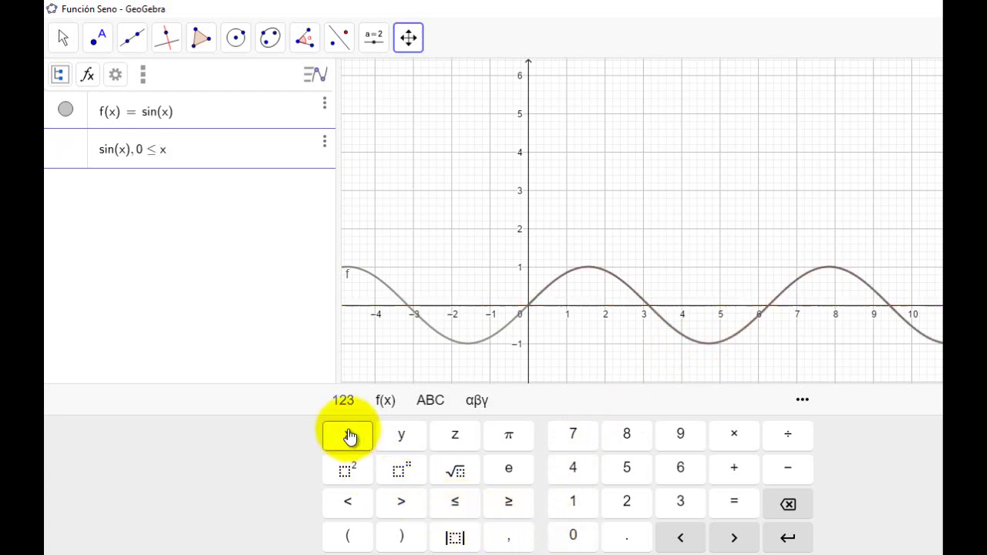
left_click(459, 505)
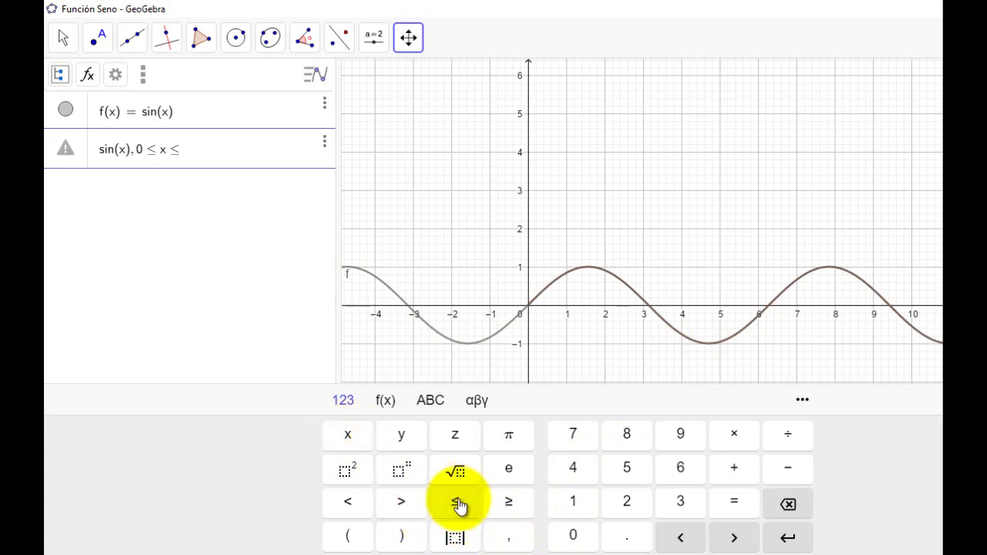
left_click(628, 504)
left_click(509, 436)
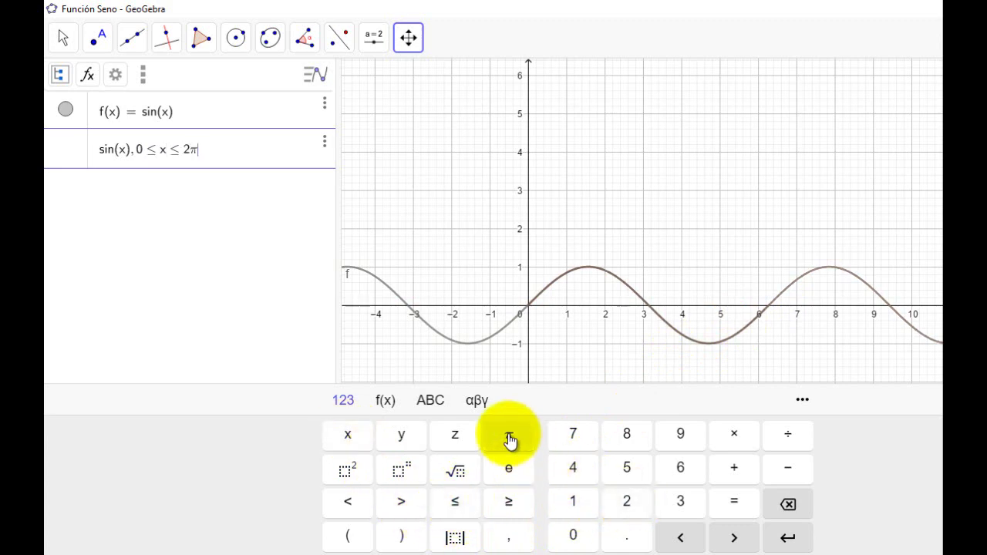
key("Return")
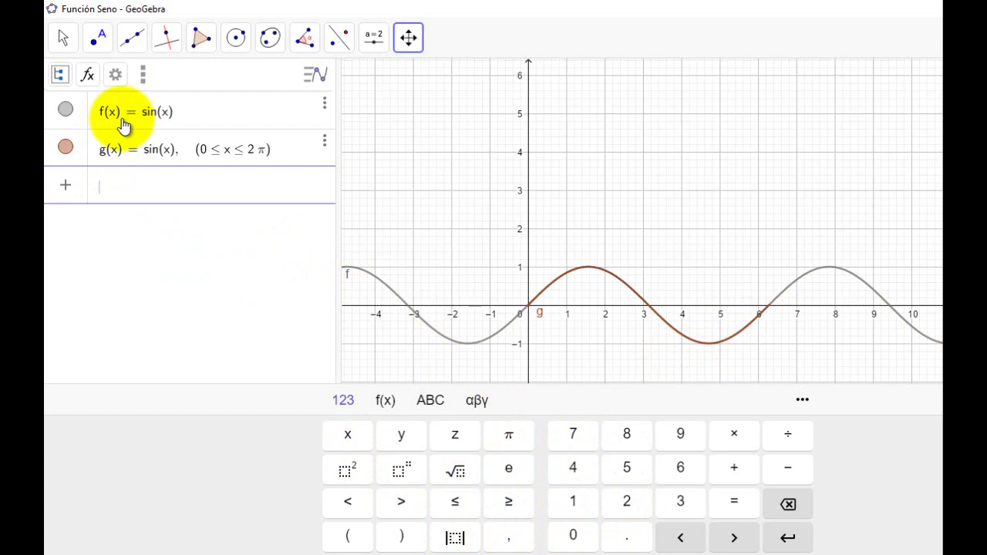
Step: Hide the unrestricted curve f(x) to view the restricted sine period alone, and show it again
left_click(65, 113)
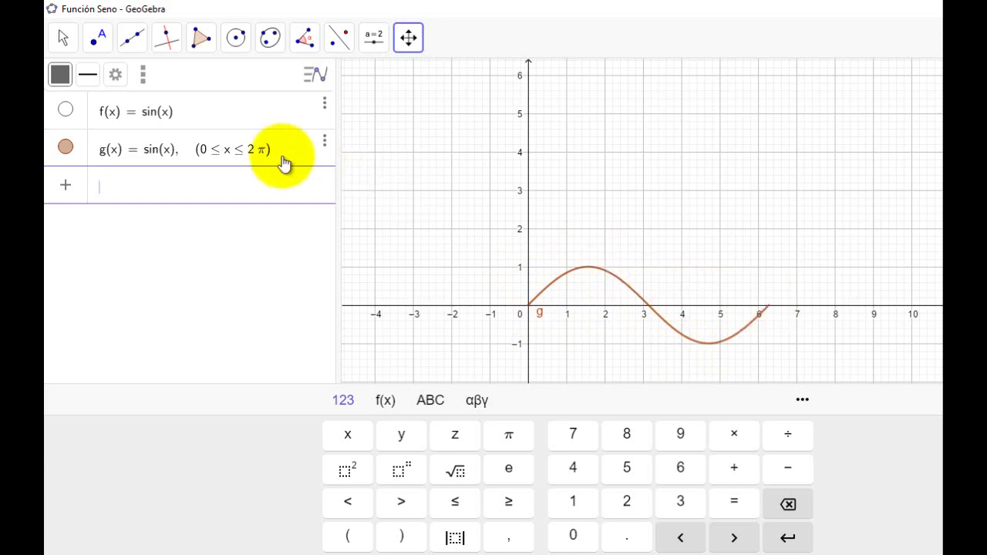
left_click(66, 111)
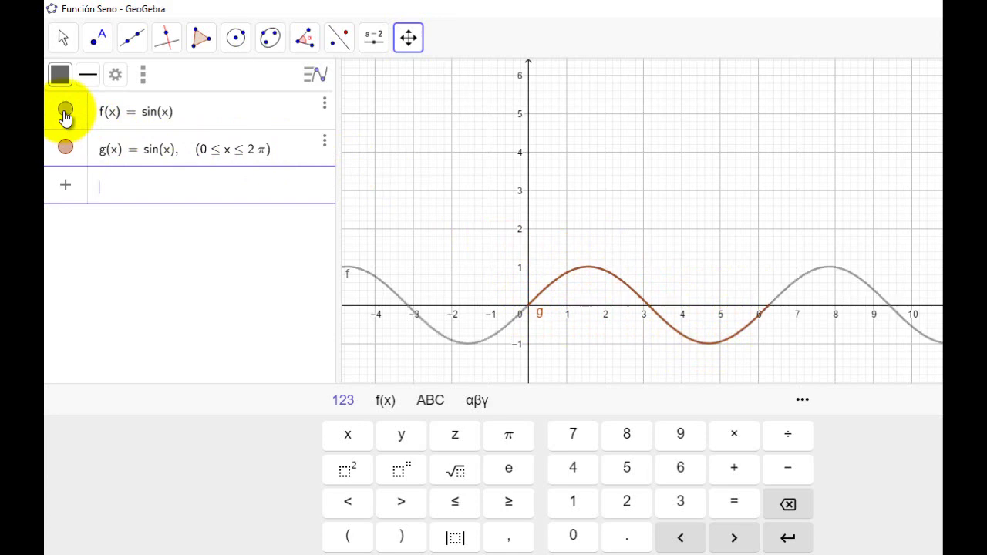